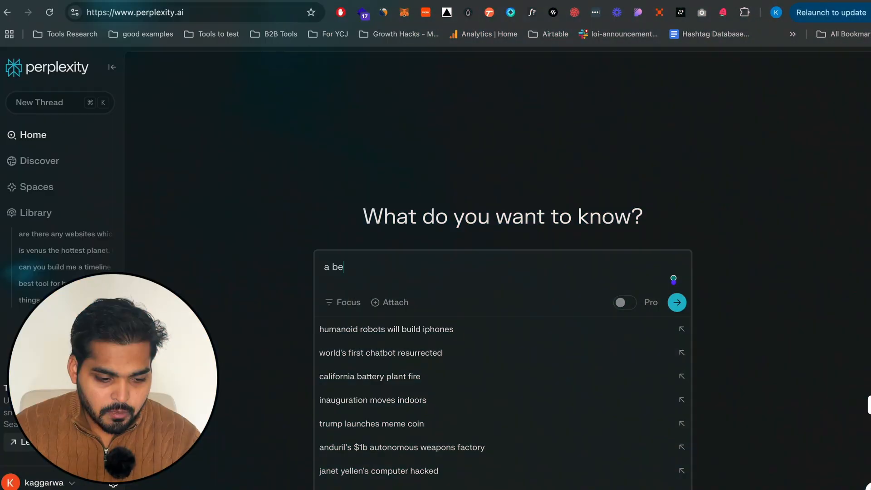
Submit the prompt "a beginner's guide to AI Automation for people working in RevOps"
text(inner's)
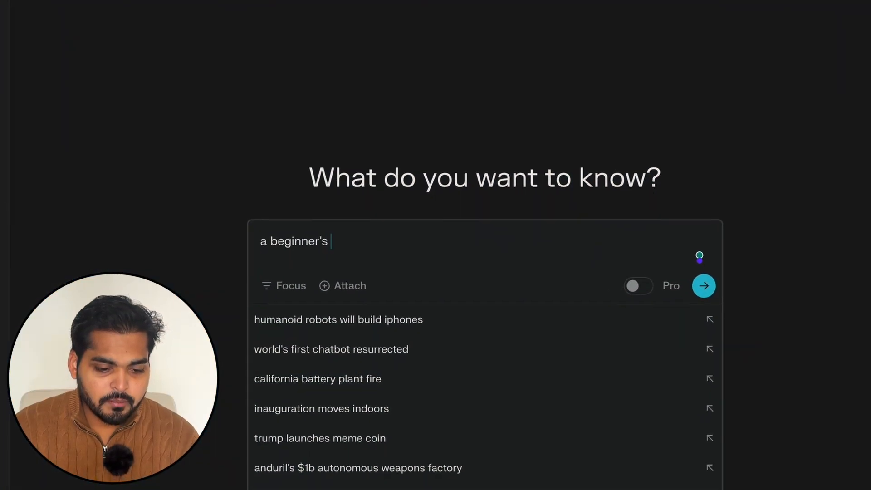
text( guide to AI Automation for people working in RevO)
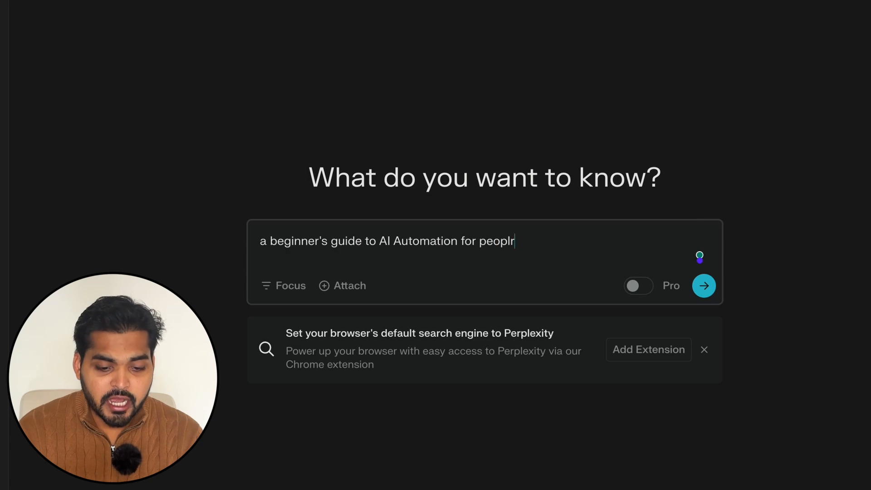
text(ps)
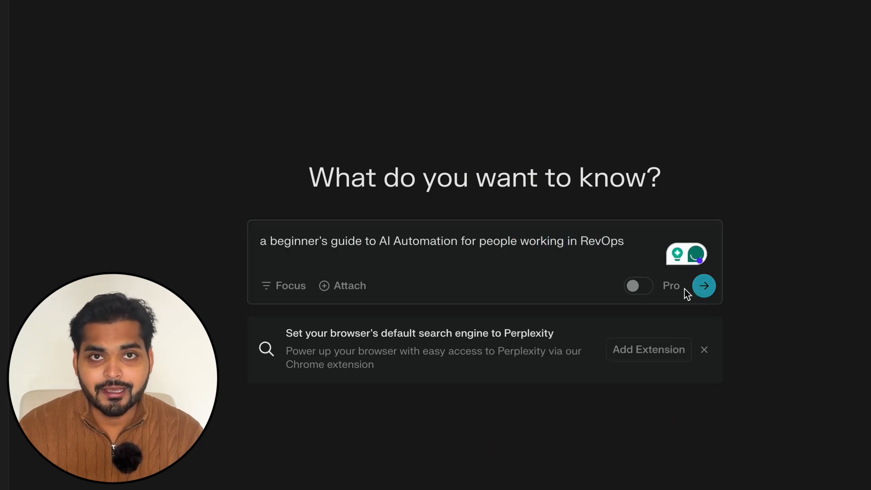
click(704, 286)
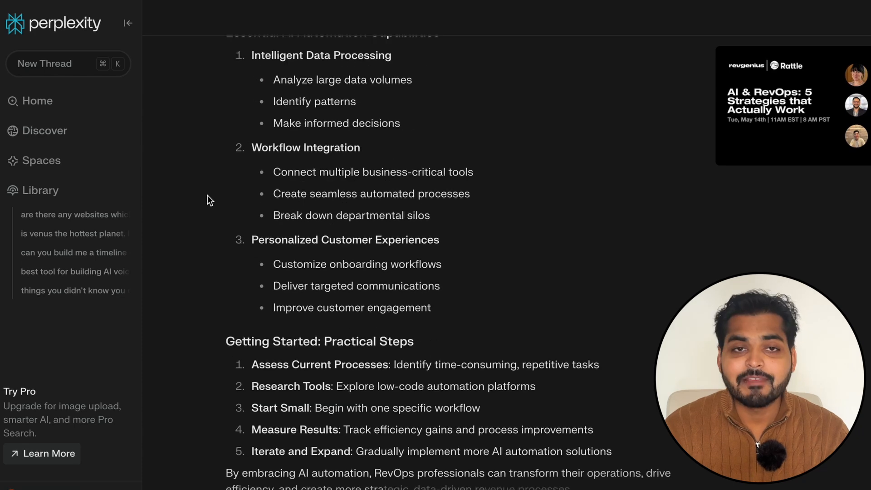
Review the generated guide with its sources and copy the whole answer
scroll(208, 195, up, 15)
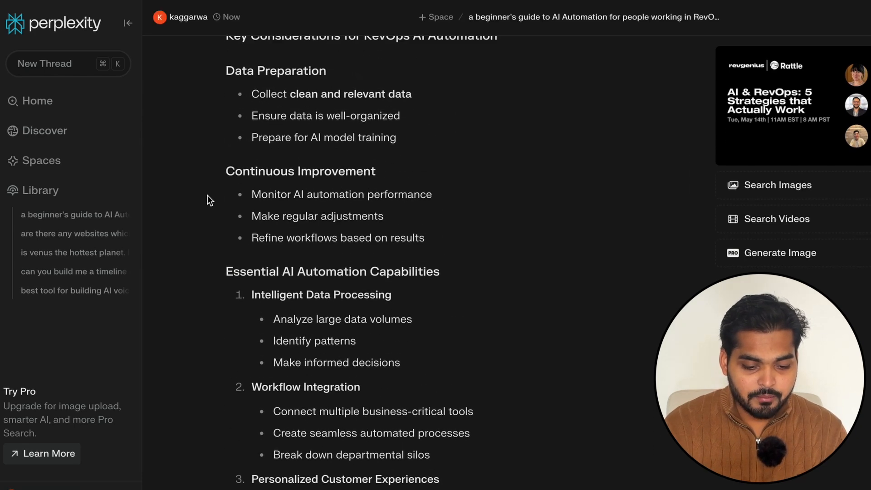
scroll(208, 195, up, 7)
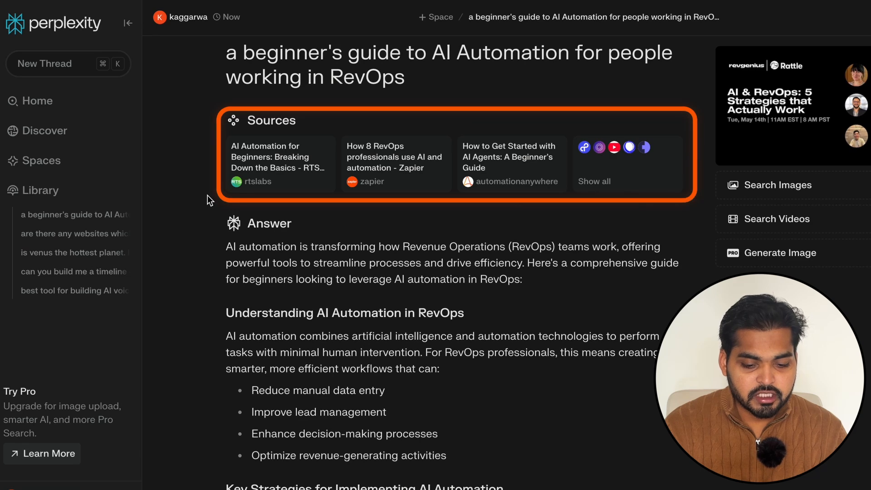
mouse_move(271, 169)
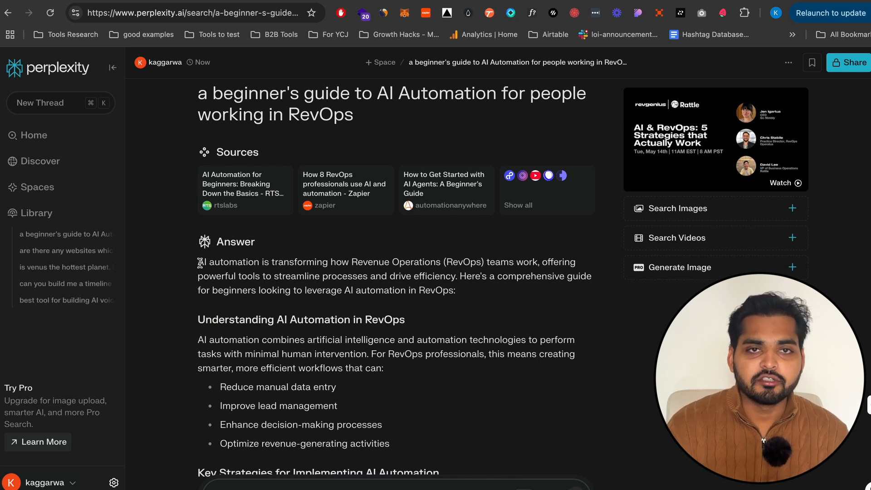
scroll(201, 263, down, 20)
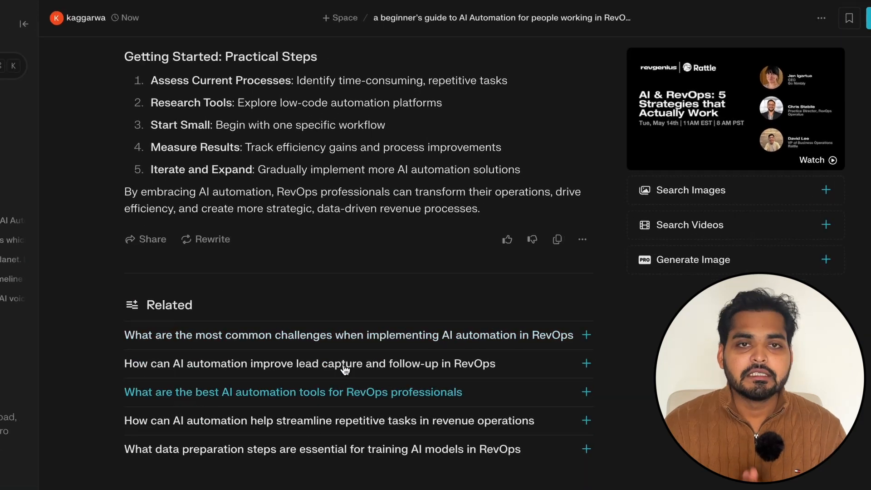
click(565, 248)
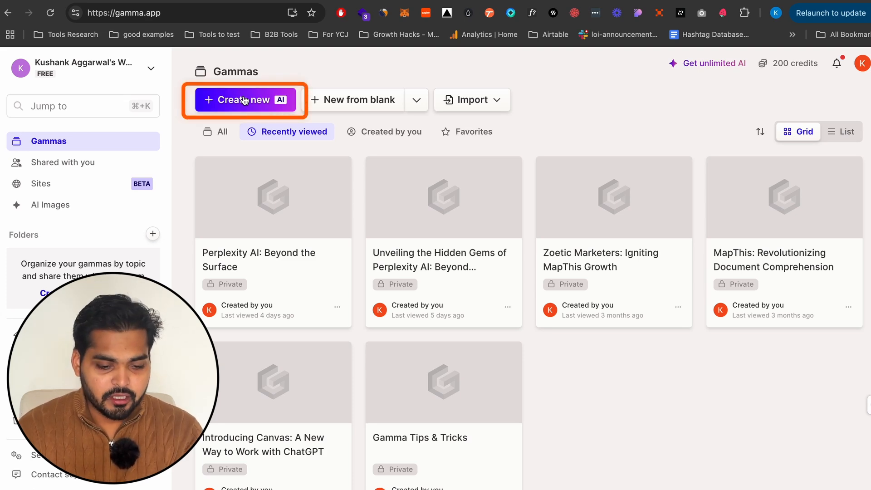
In Gamma, start a new AI creation from pasted text and paste in the copied guide
click(245, 101)
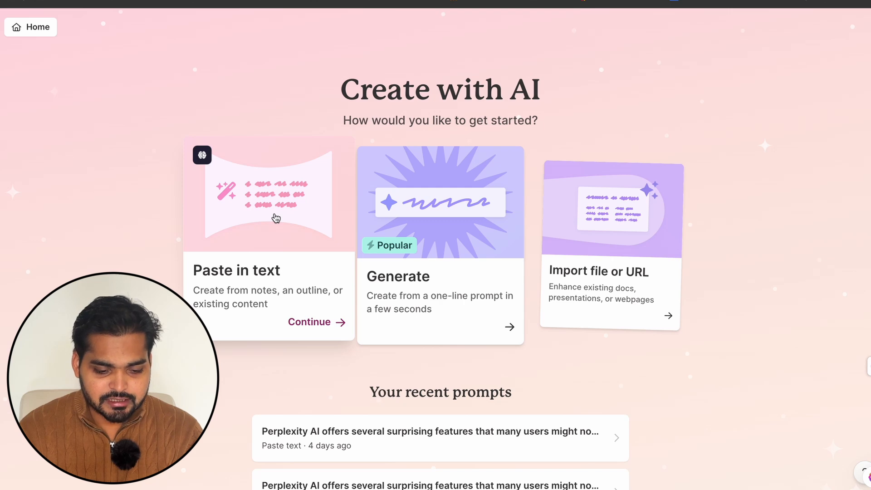
click(275, 214)
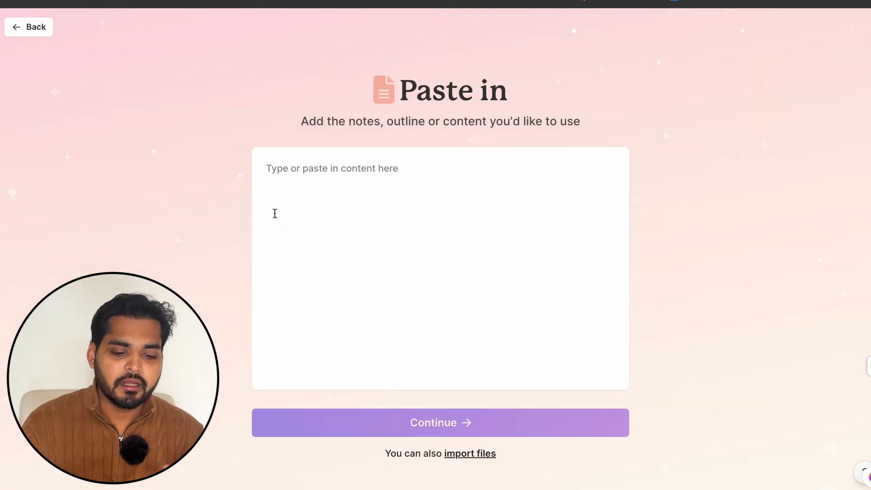
key(ctrl+v)
scroll(371, 211, down, 5)
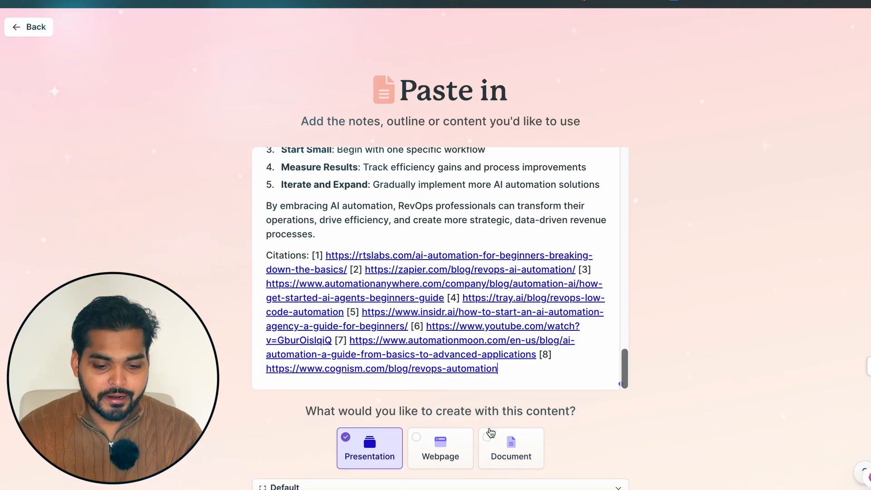
Choose Document as the output type for the pasted content and continue to the prompt editor
click(506, 447)
scroll(247, 338, down, 3)
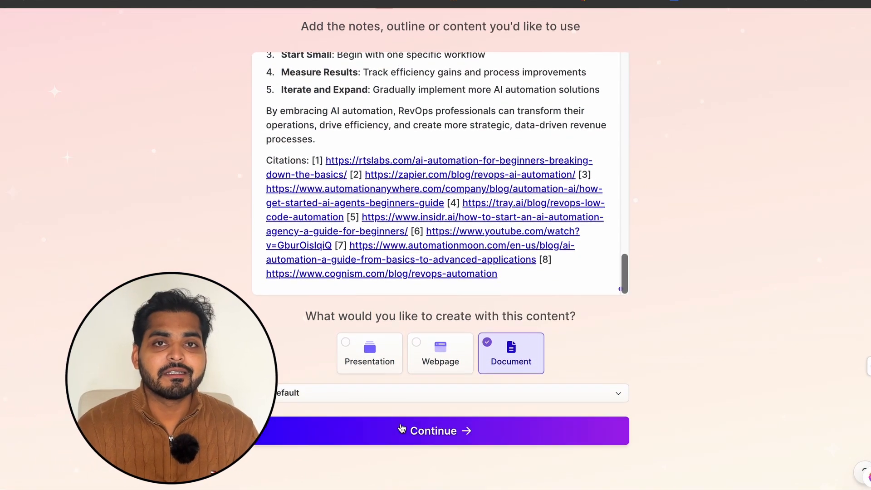
click(345, 427)
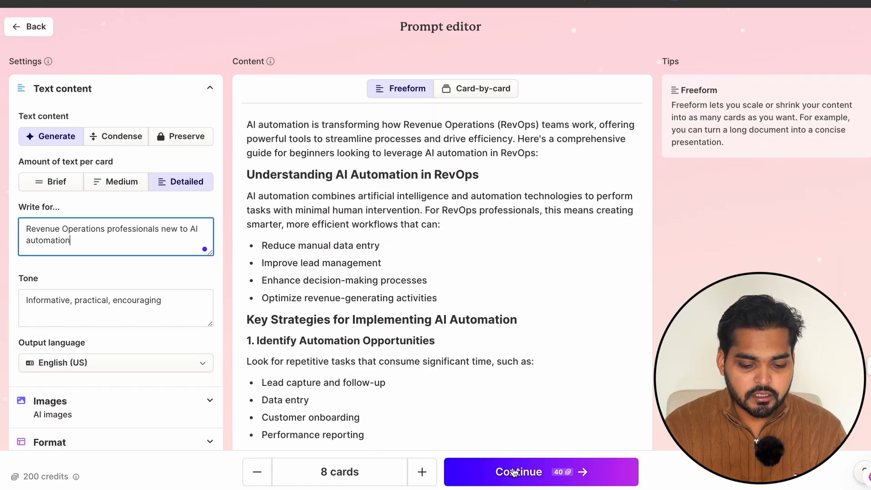
Accept the 8-card prompt settings and generate the document with the Chimney Smoke theme
click(540, 472)
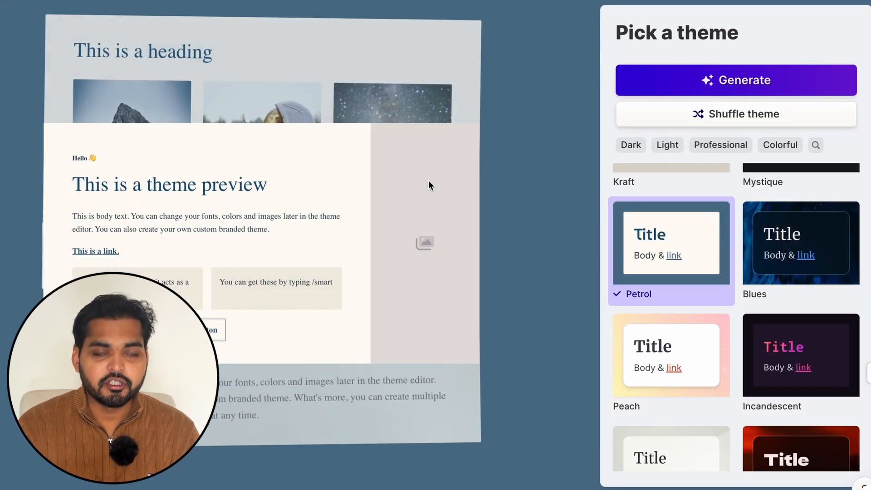
scroll(755, 279, up, 9)
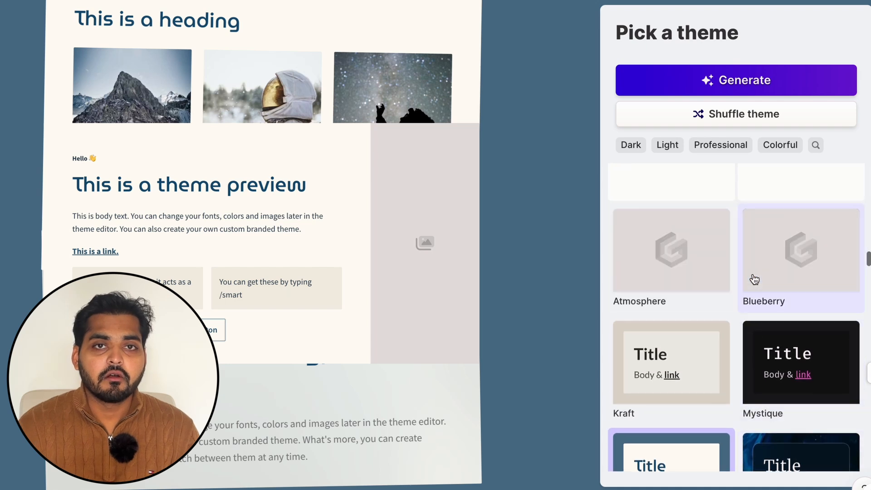
scroll(755, 273, up, 5)
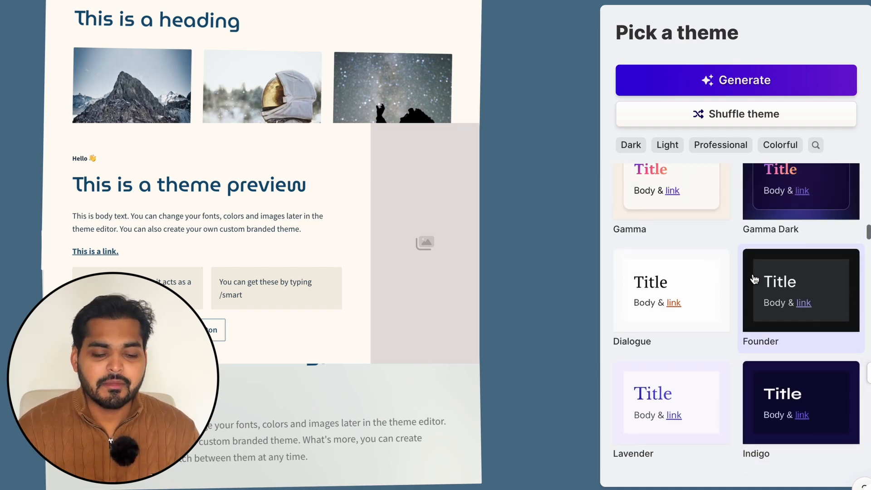
scroll(754, 242, down, 10)
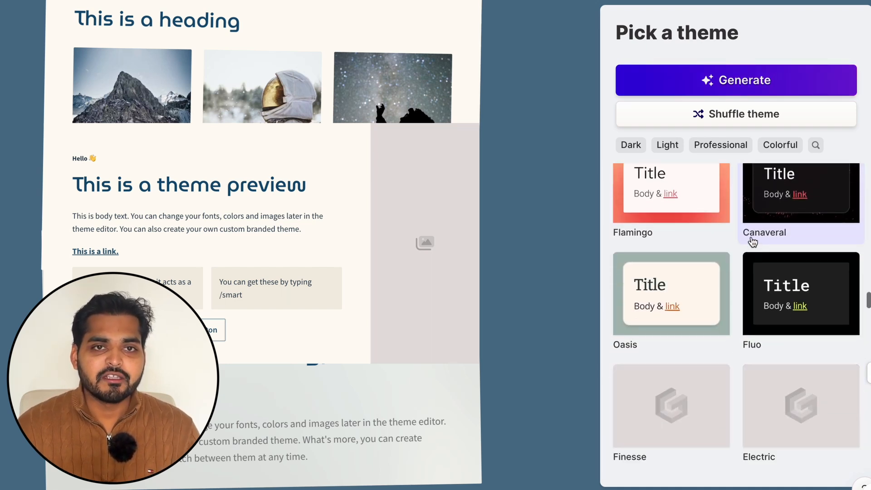
scroll(752, 243, down, 2)
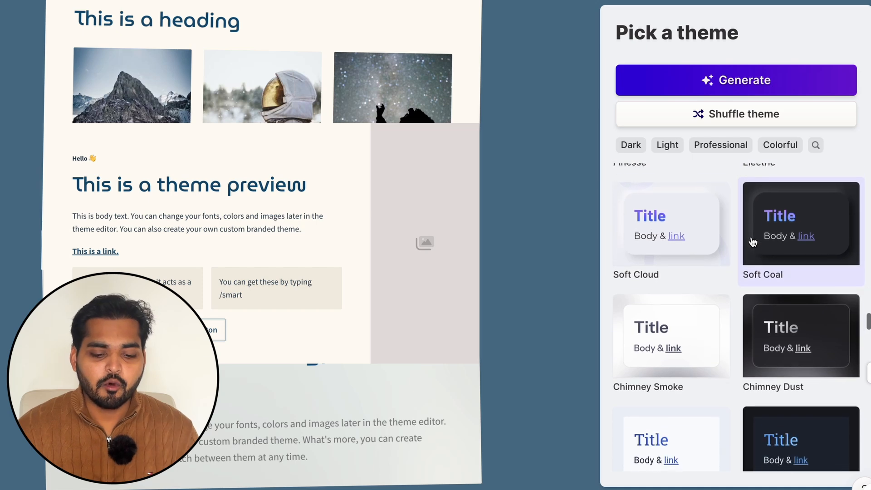
scroll(752, 242, down, 1)
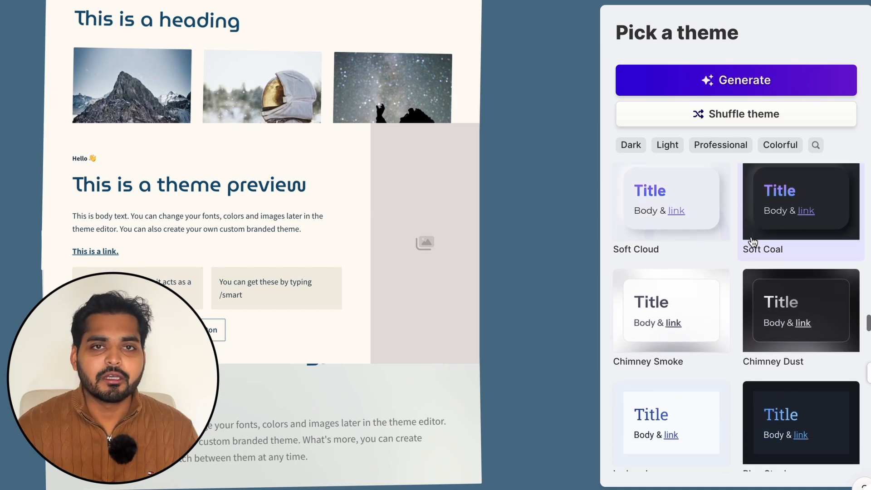
click(695, 312)
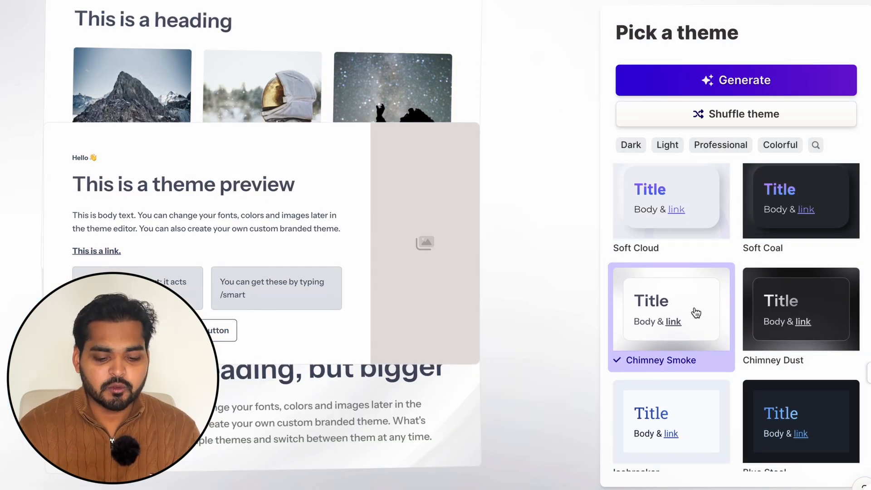
click(711, 80)
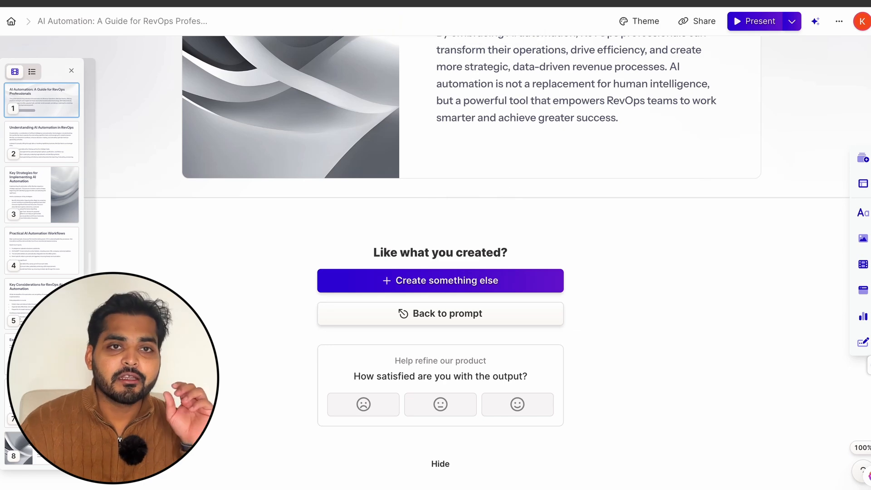
Look through the cards of the generated document, from Understanding AI Automation in RevOps to the last one
click(57, 134)
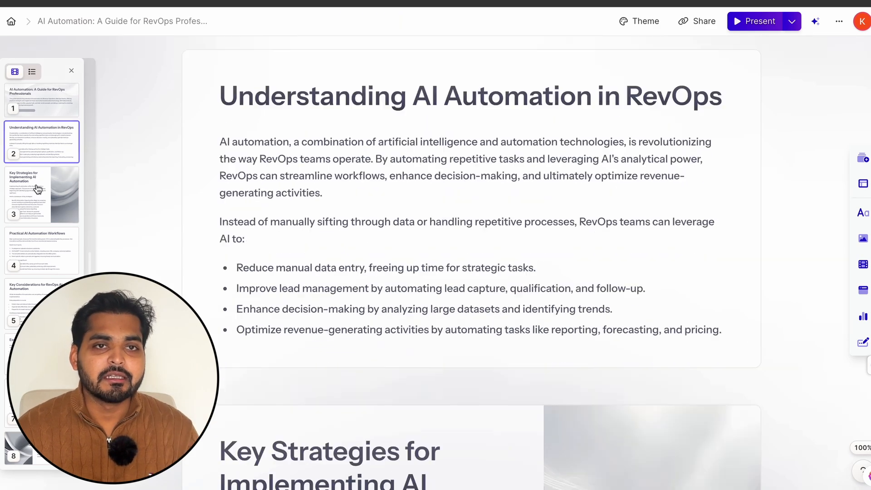
click(38, 190)
click(35, 246)
click(32, 291)
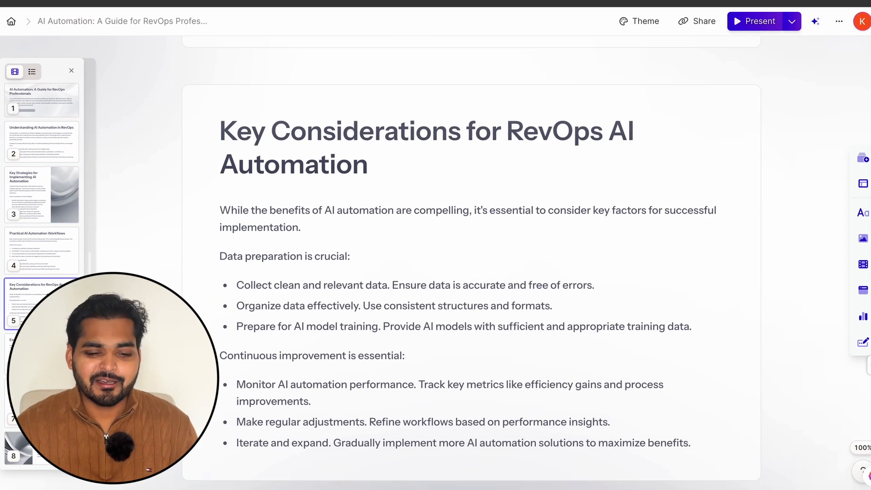
click(33, 354)
click(32, 403)
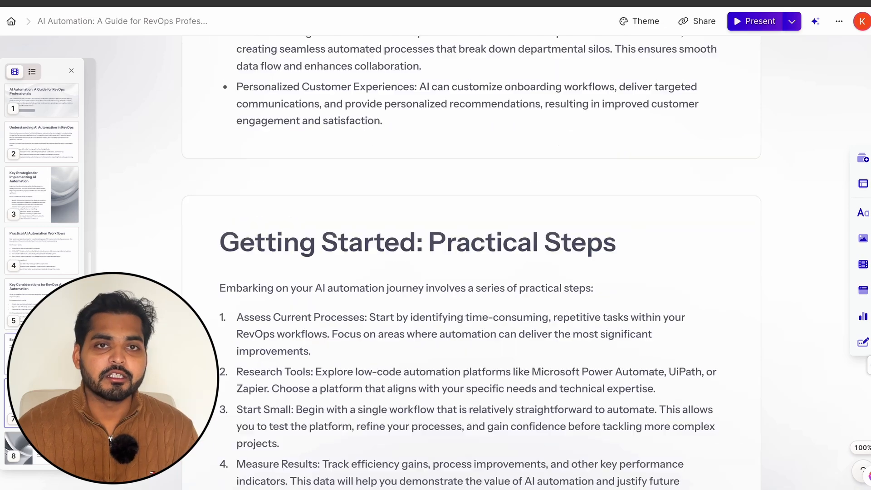
click(34, 449)
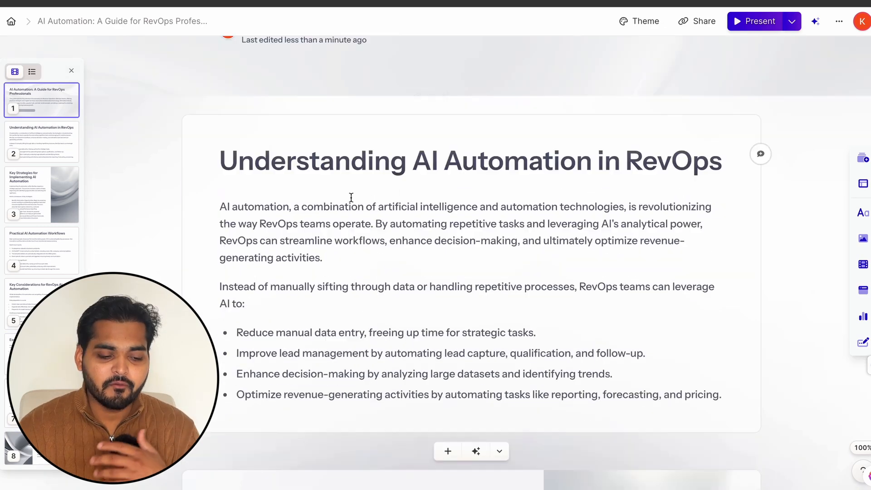
scroll(351, 199, down, 8)
scroll(351, 200, up, 4)
mouse_move(453, 219)
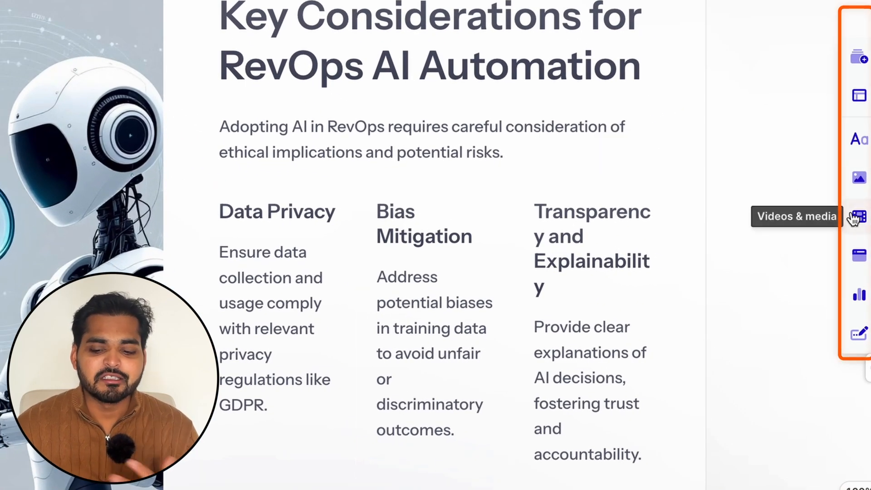
Browse the image and embed options, and add an AI-generated card between the Practical AI Automation Workflows and Key Considerations cards
click(858, 179)
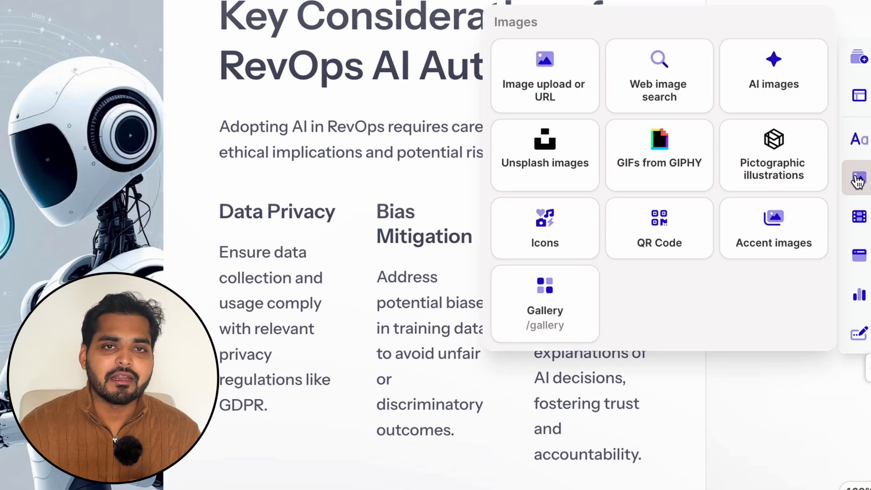
mouse_move(863, 265)
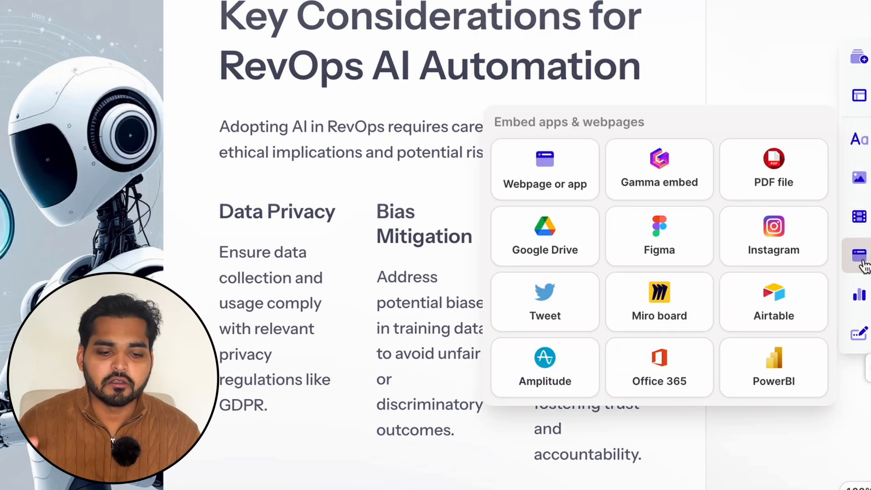
mouse_move(860, 334)
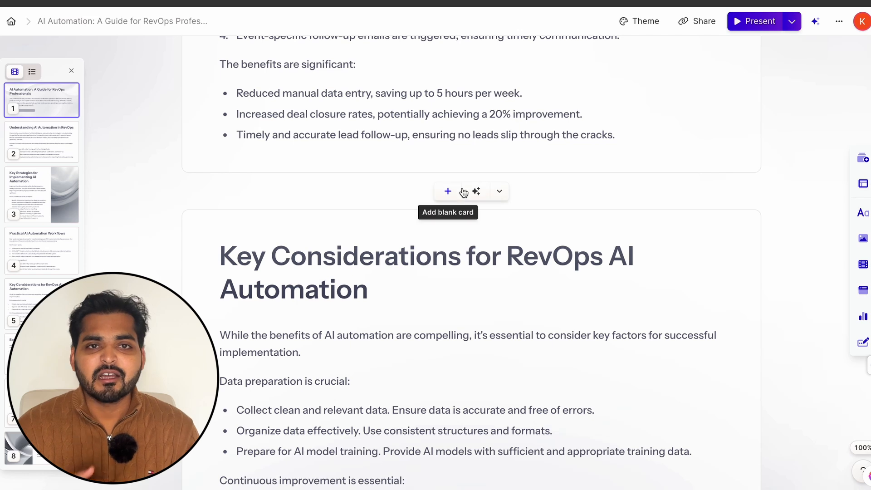
click(475, 193)
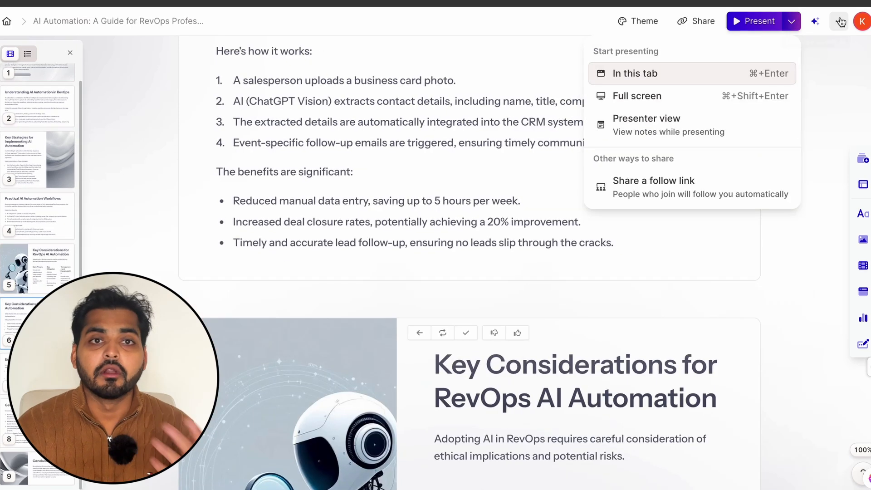
Export all cards of the document to PDF
click(833, 20)
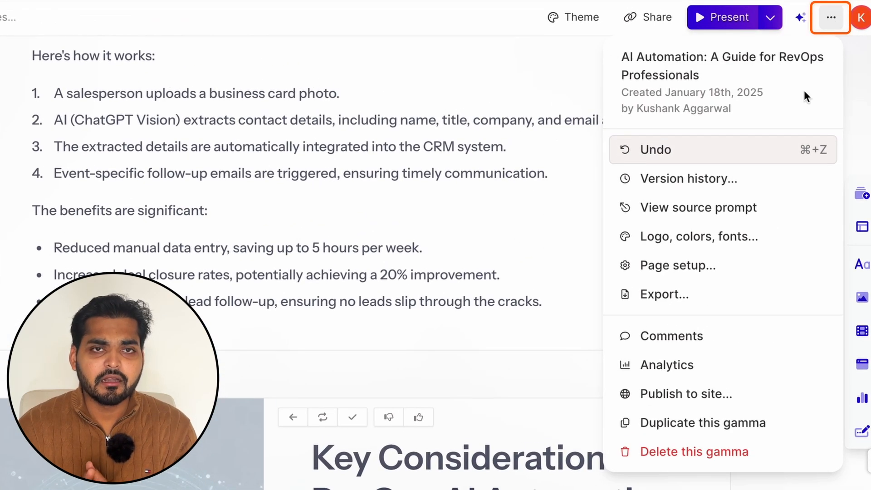
click(685, 293)
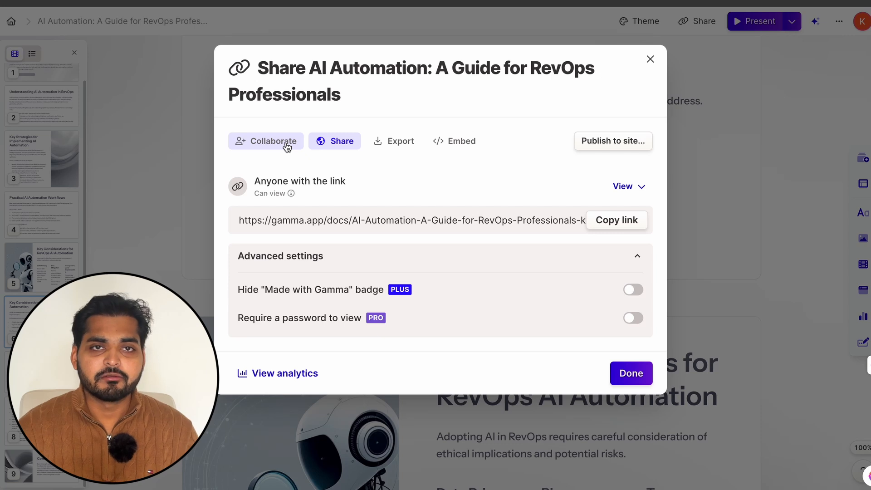
click(394, 141)
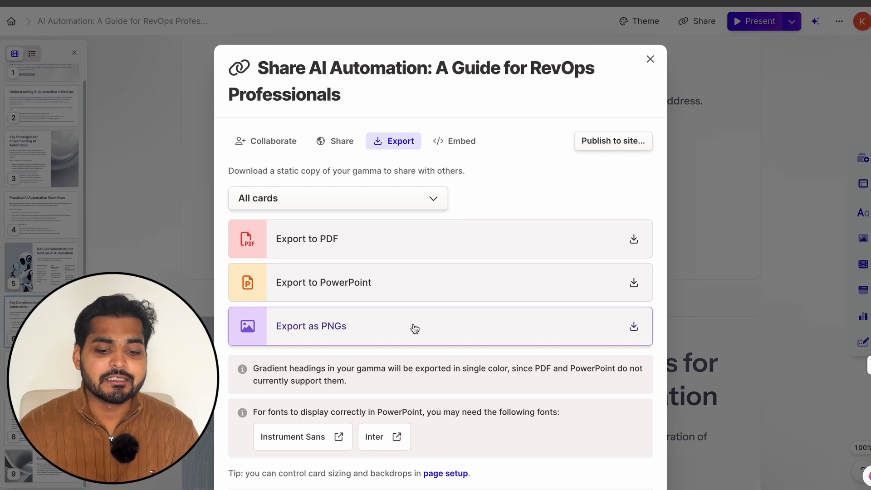
click(634, 239)
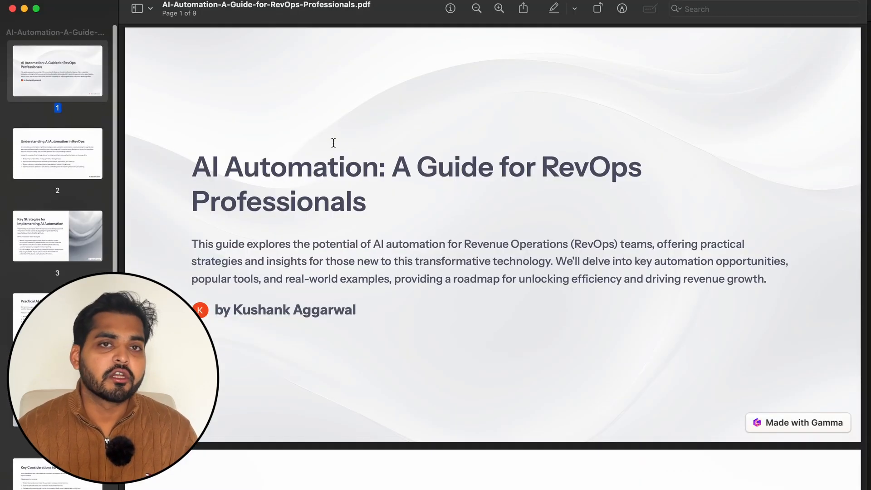
Look through the pages of the exported AI-Automation-A-Guide-for-RevOps-Professionals.pdf
scroll(334, 143, down, 2)
scroll(334, 143, down, 12)
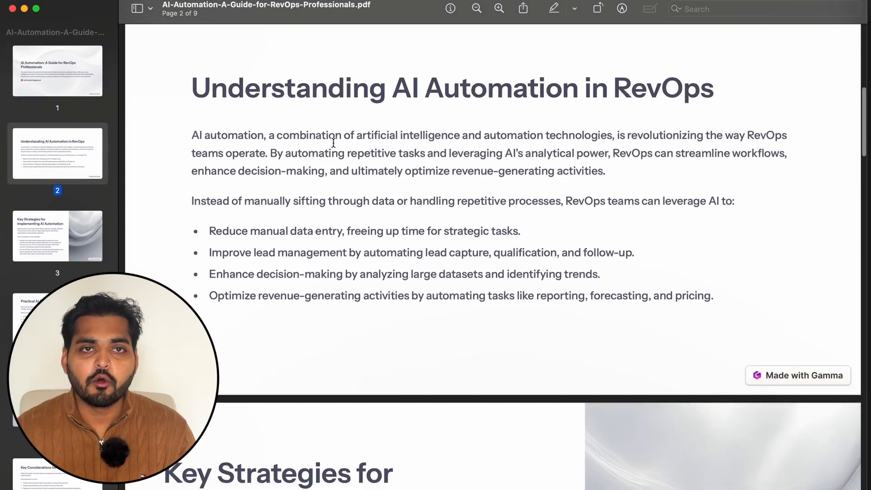
scroll(333, 143, down, 15)
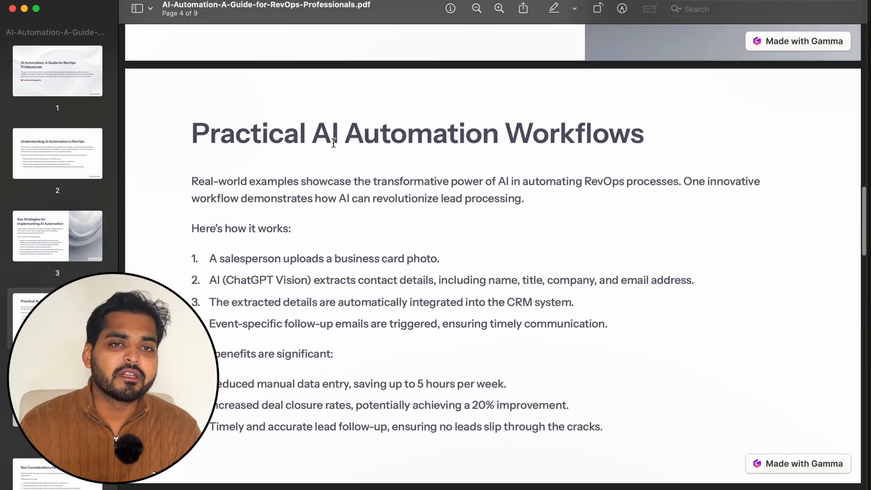
scroll(333, 143, down, 15)
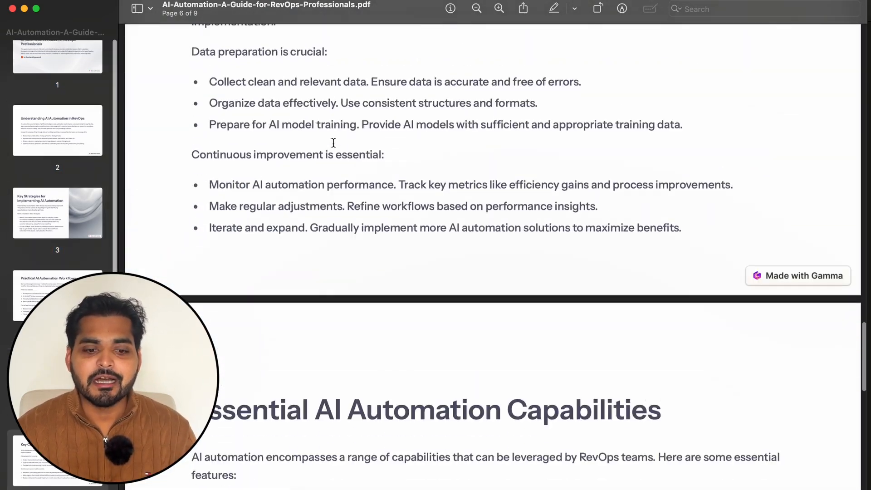
scroll(334, 143, down, 10)
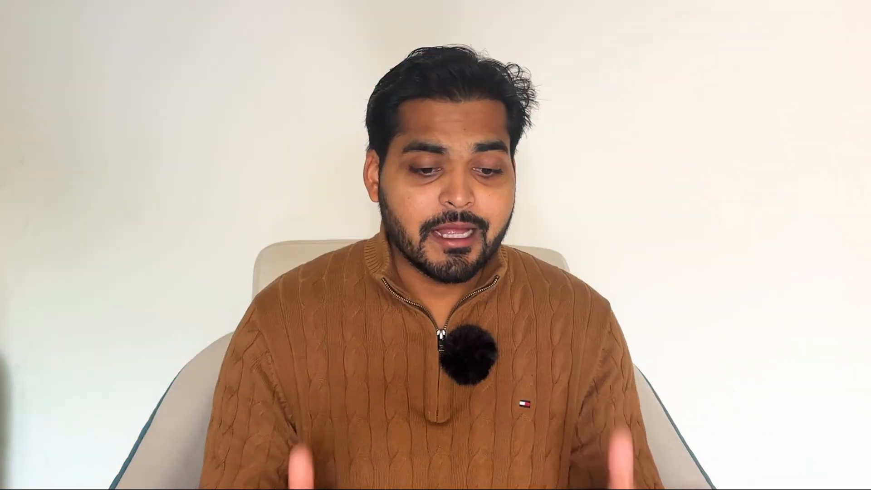